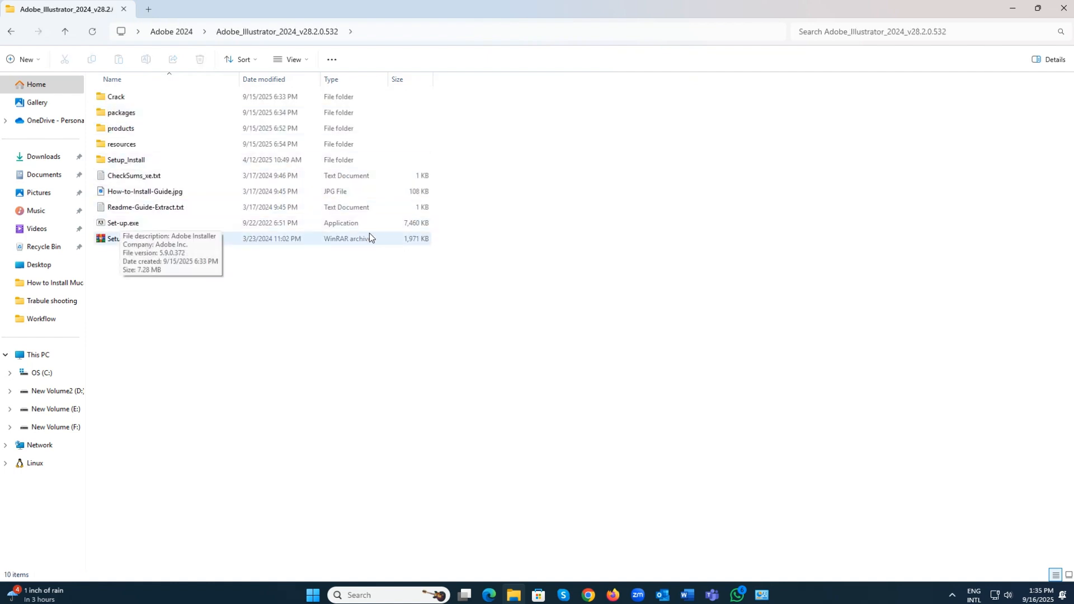
# Run Set-up.exe from the Adobe_Illustrator_2024_v28.2.0.532 folder and allow it to make changes to the device
pyautogui.click(110, 224)
pyautogui.doubleClick(110, 224)
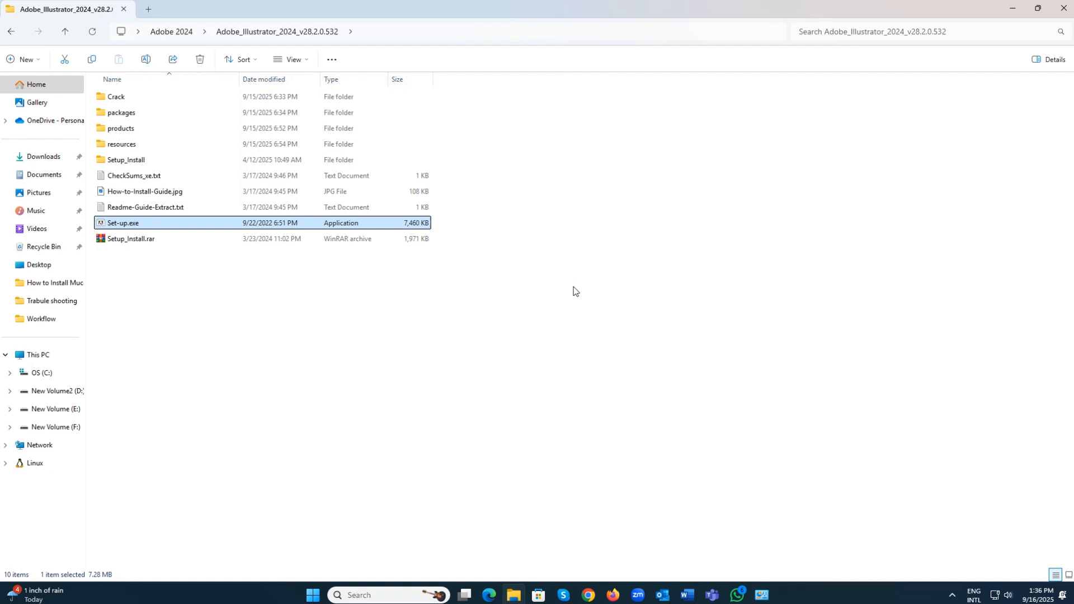
pyautogui.press('Return')
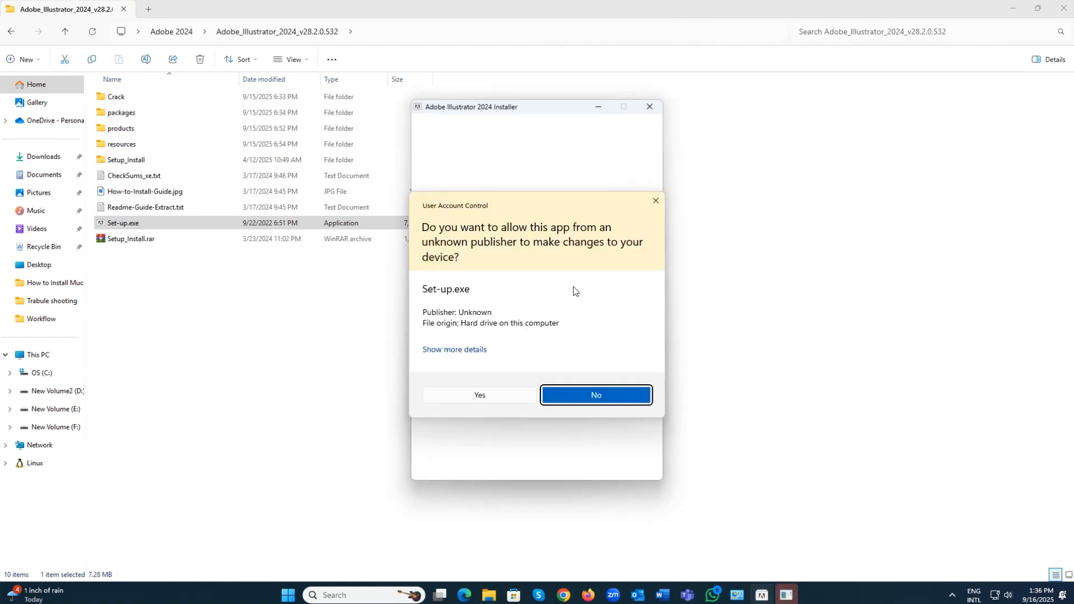
pyautogui.click(458, 394)
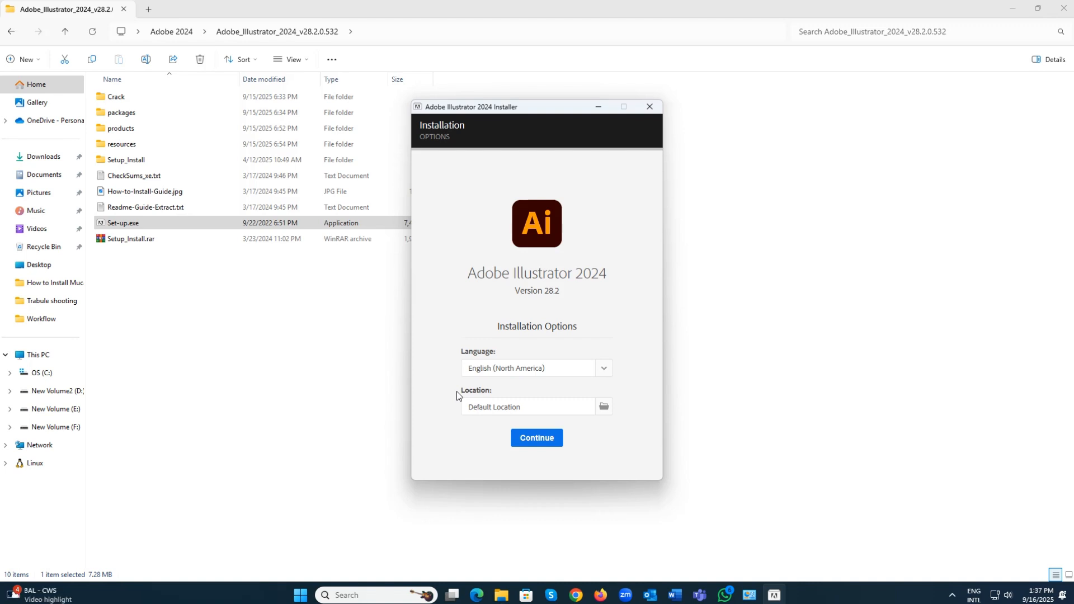
# Install Adobe Illustrator 2024 in English (International) at the default location and close the installer without launching the program
pyautogui.click(605, 367)
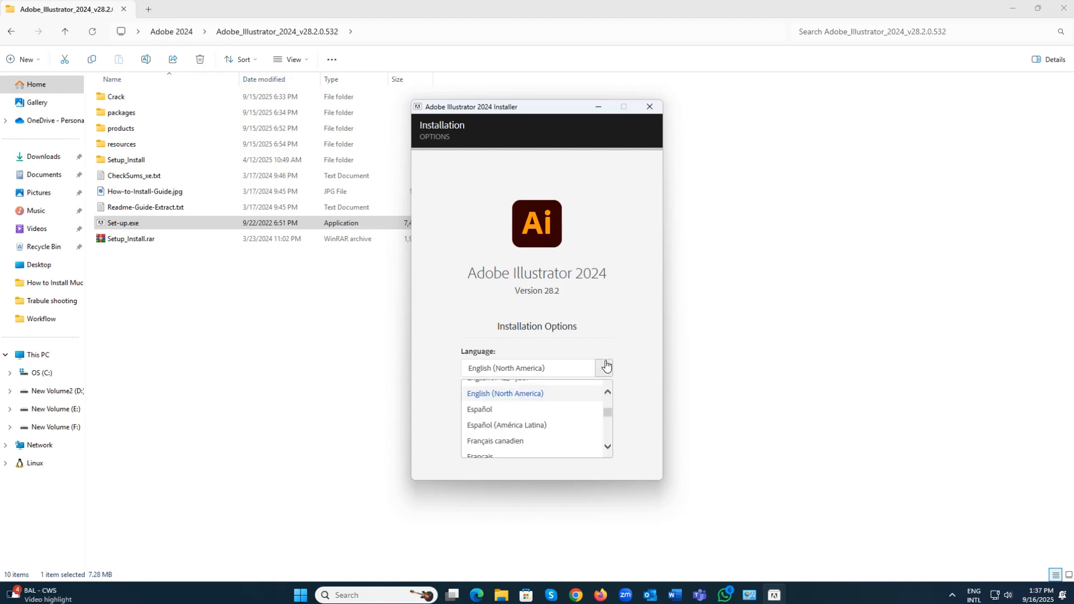
pyautogui.scroll(2, 547, 405)
pyautogui.click(509, 409)
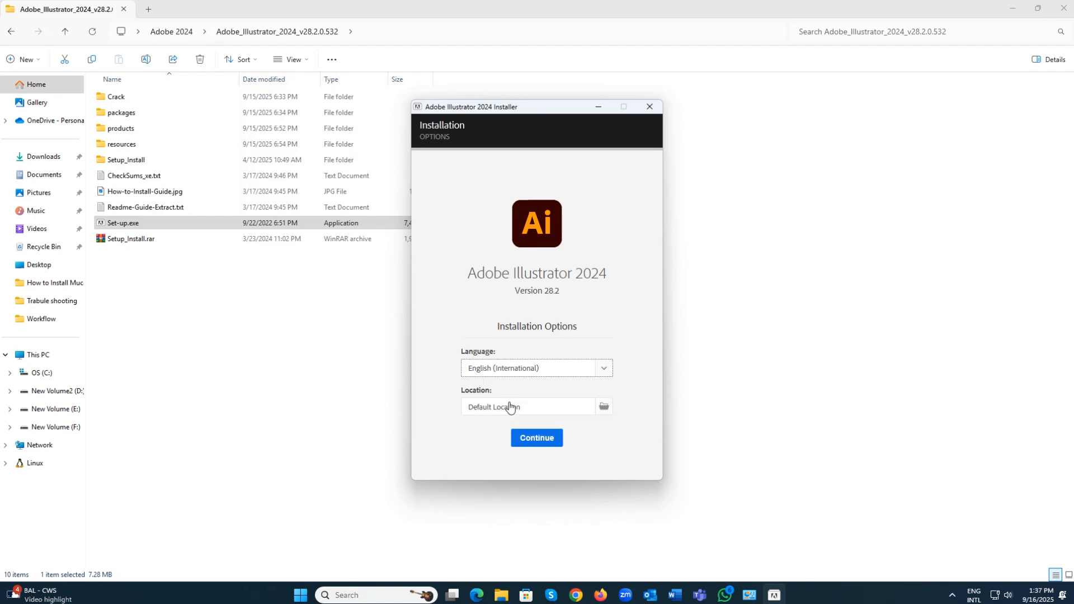
pyautogui.click(538, 439)
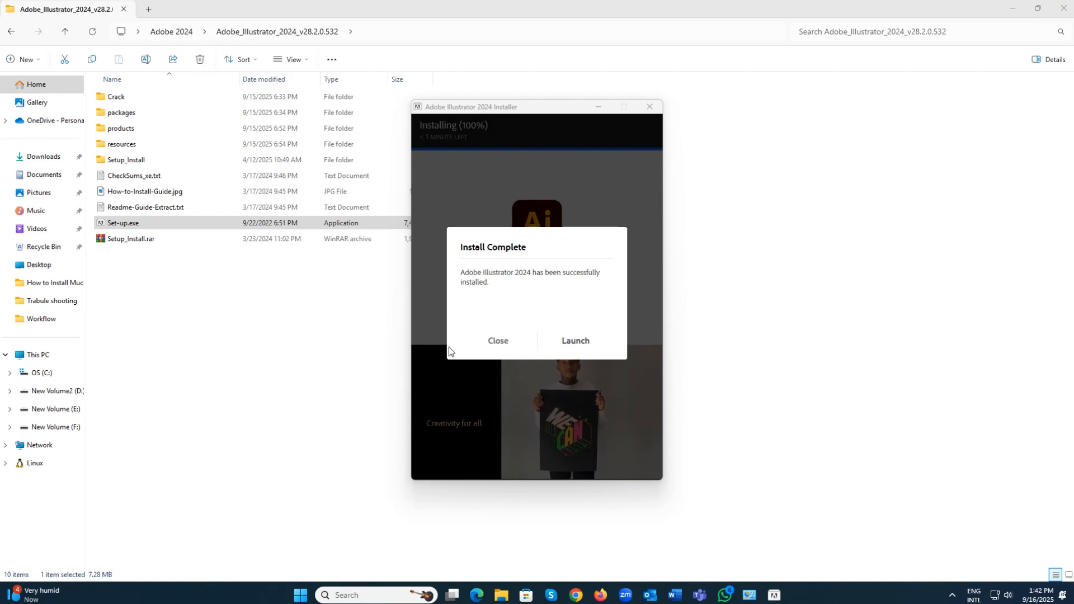
pyautogui.click(498, 341)
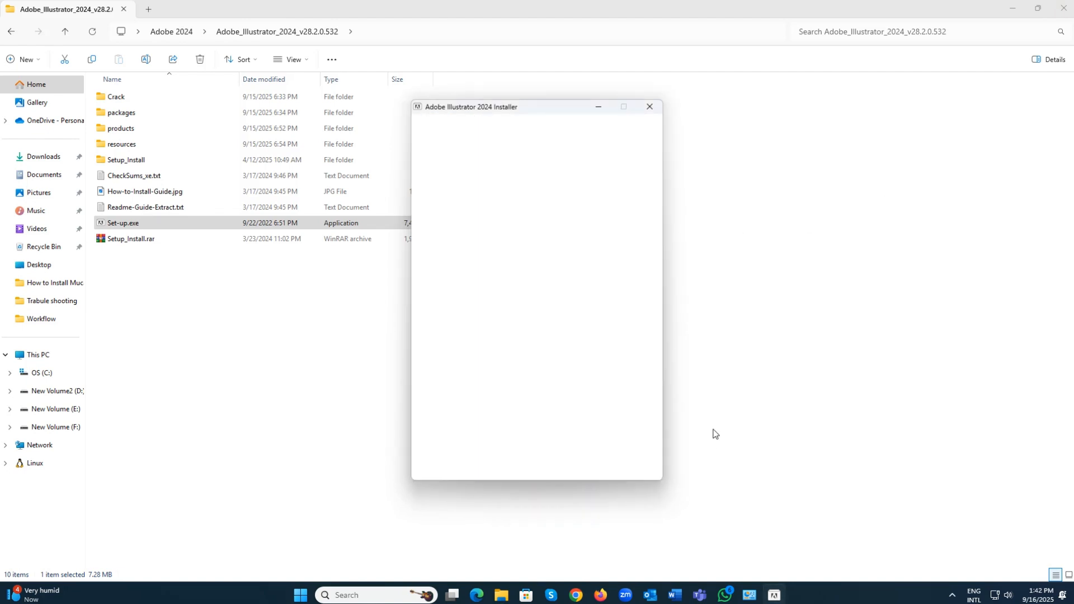
# Open the nested Crack folder inside the _Getintopc.com_Adobe_Illustrator_2024_v28.2.0.532 folder
pyautogui.click(10, 32)
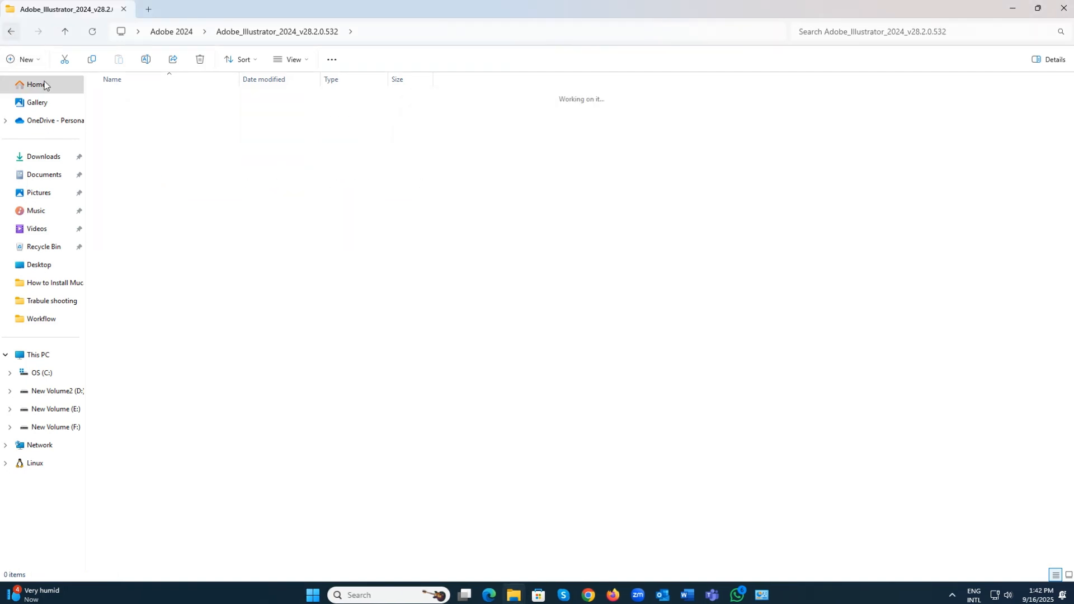
pyautogui.doubleClick(134, 100)
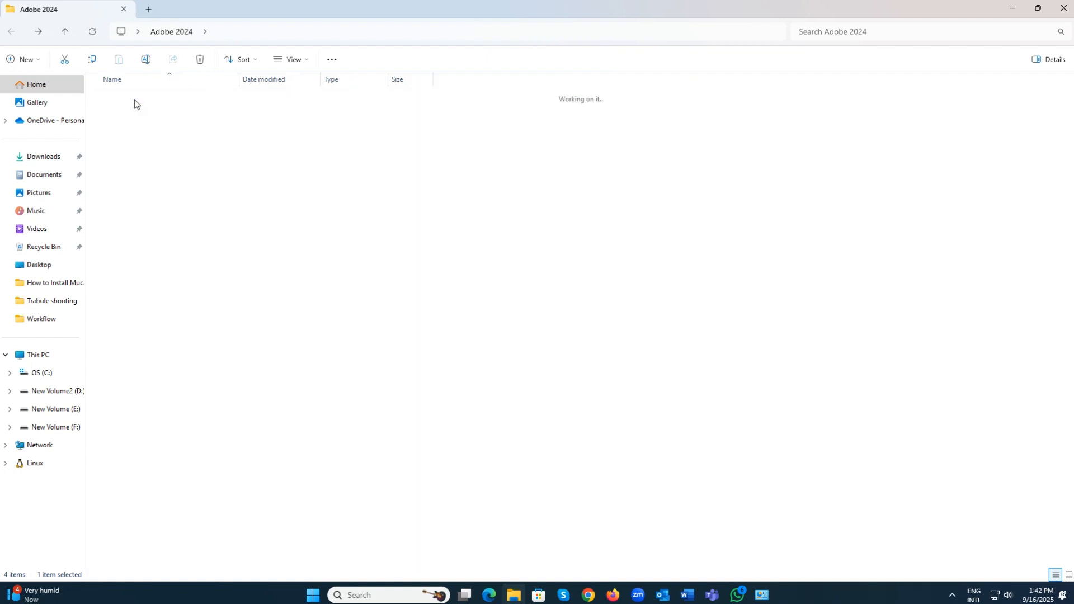
pyautogui.doubleClick(114, 112)
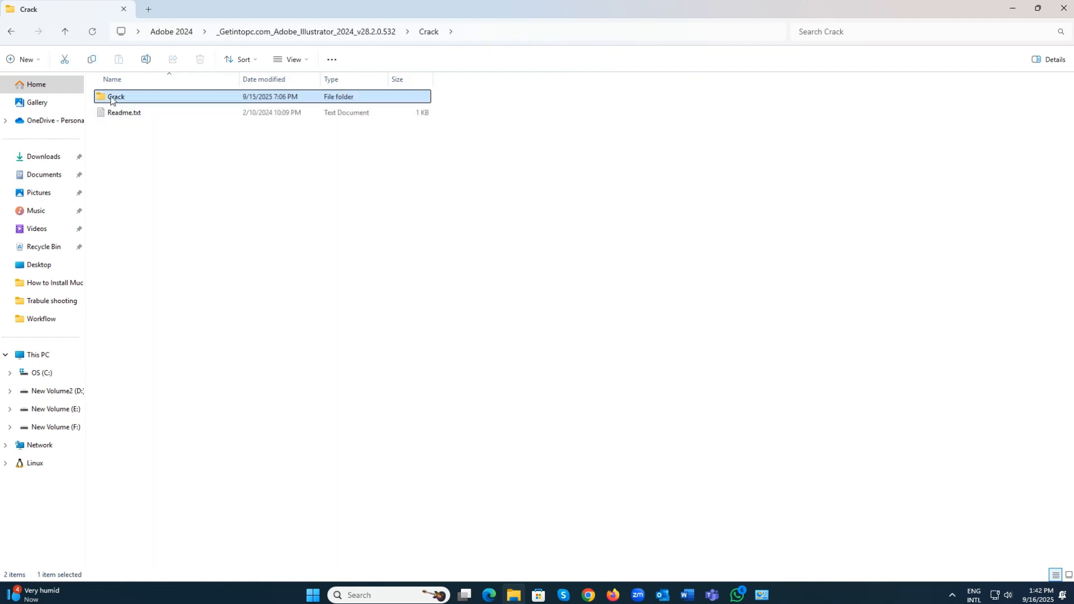
pyautogui.doubleClick(115, 97)
pyautogui.click(11, 32)
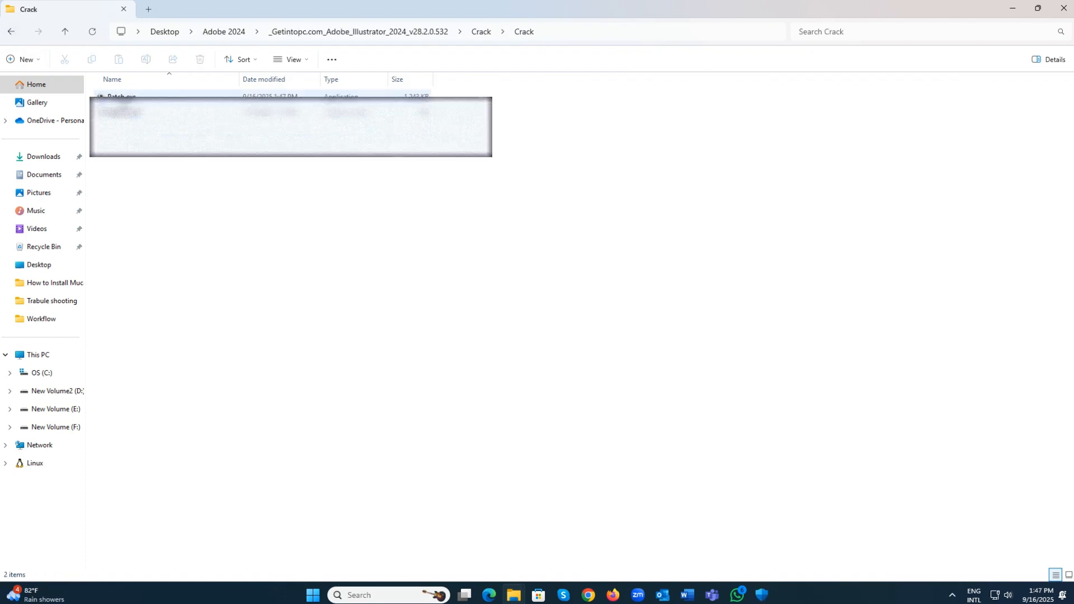
# Run Patch.exe from the Crack folder, overriding the Windows malware warning
pyautogui.doubleClick(122, 96)
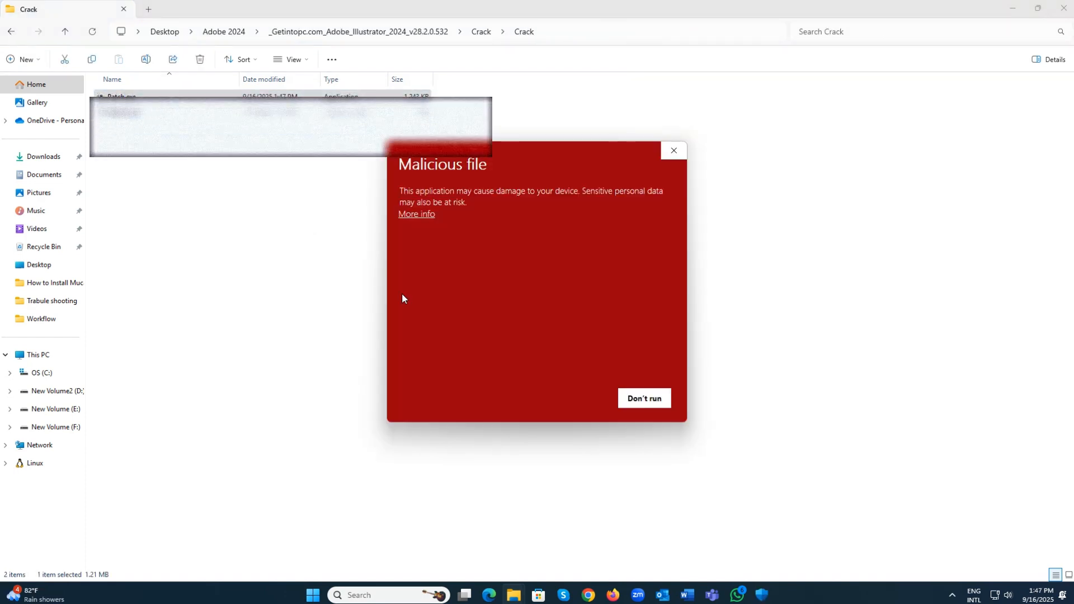
pyautogui.click(424, 216)
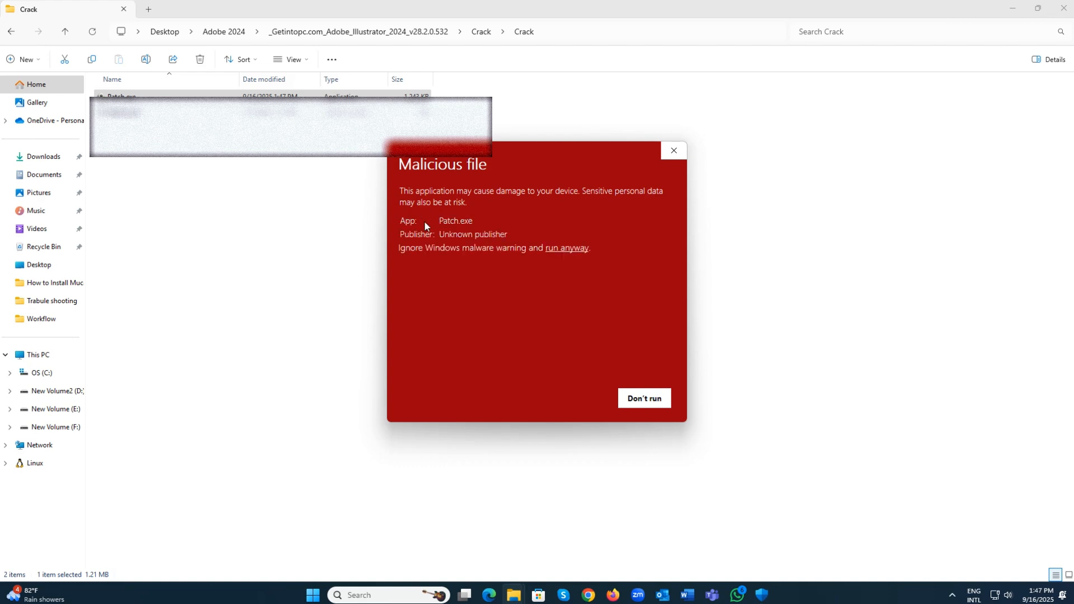
pyautogui.click(549, 249)
pyautogui.click(445, 418)
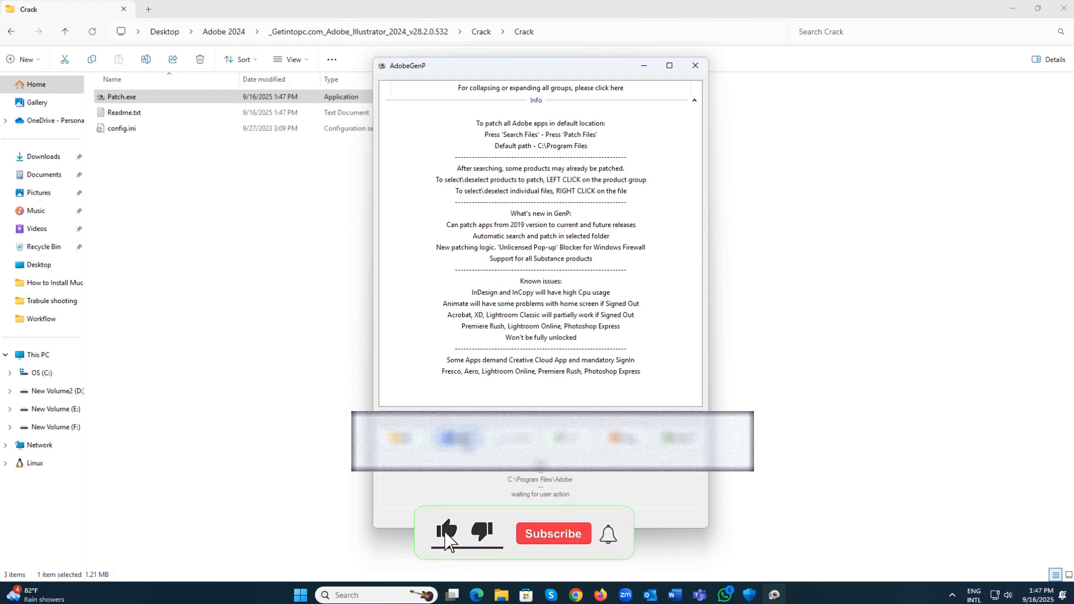
# Search for the installed Adobe files in AdobeGenP, patch the Illustrator files and close the tool
pyautogui.click(466, 441)
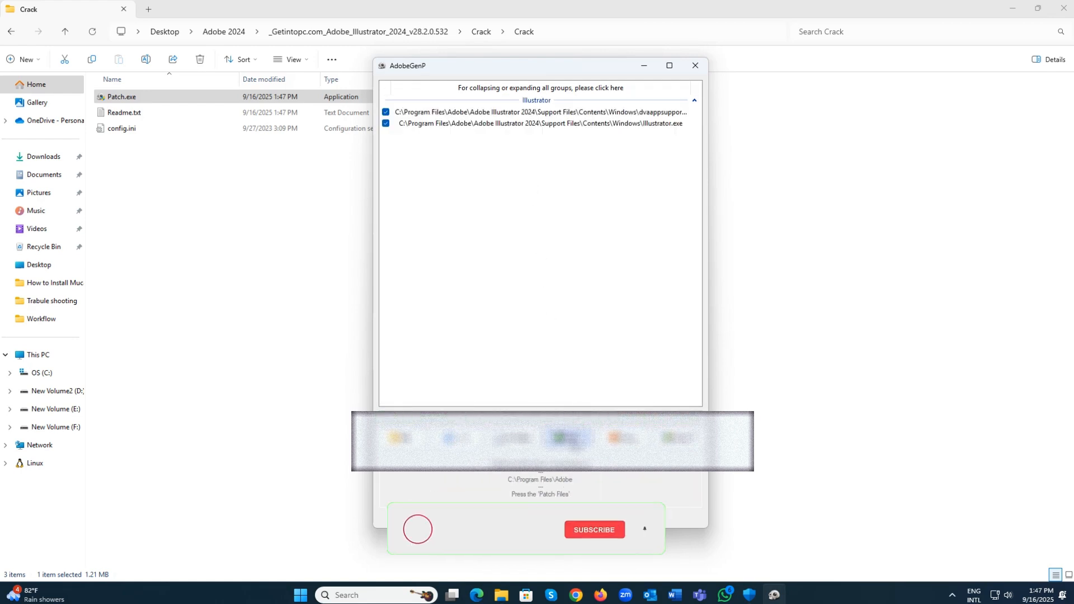
pyautogui.click(570, 439)
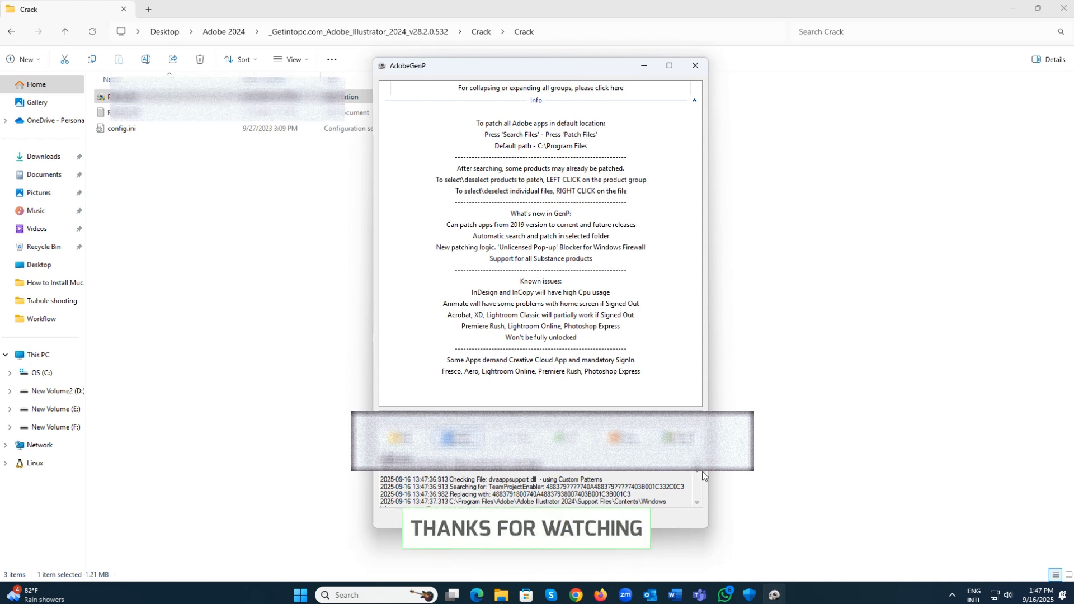
pyautogui.scroll(-5, 693, 490)
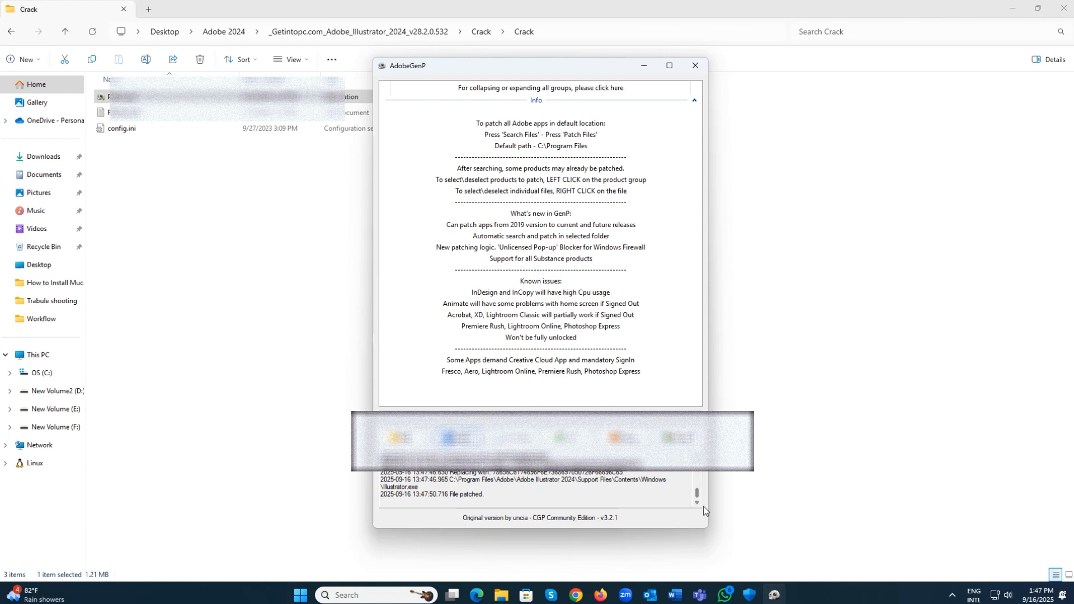
pyautogui.click(695, 66)
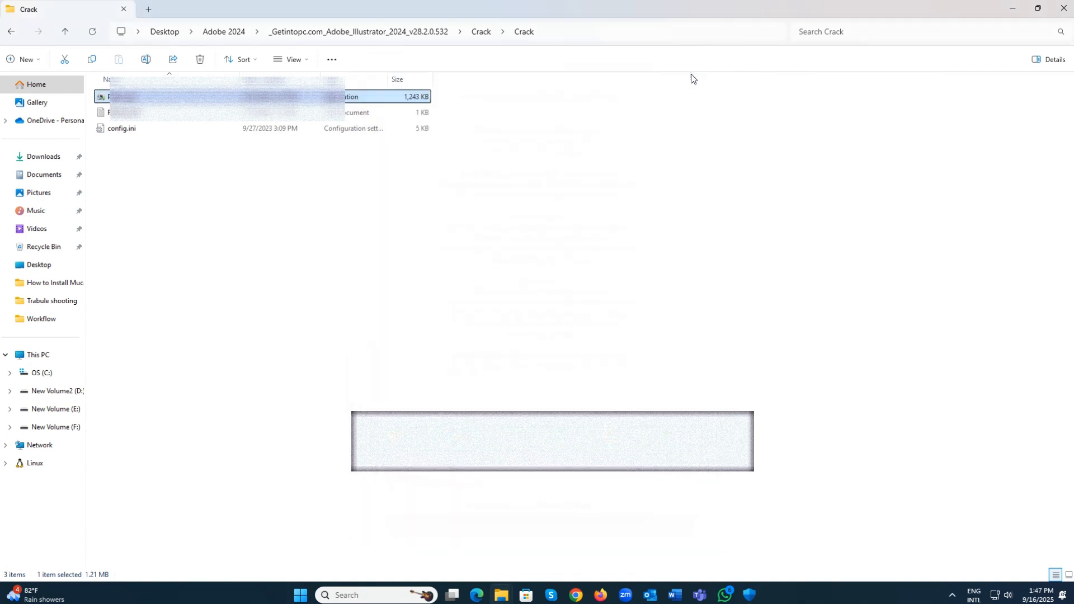
# Close the open File Explorer windows and launch Adobe Illustrator 2024 through a Windows search for "illu"
pyautogui.click(1062, 16)
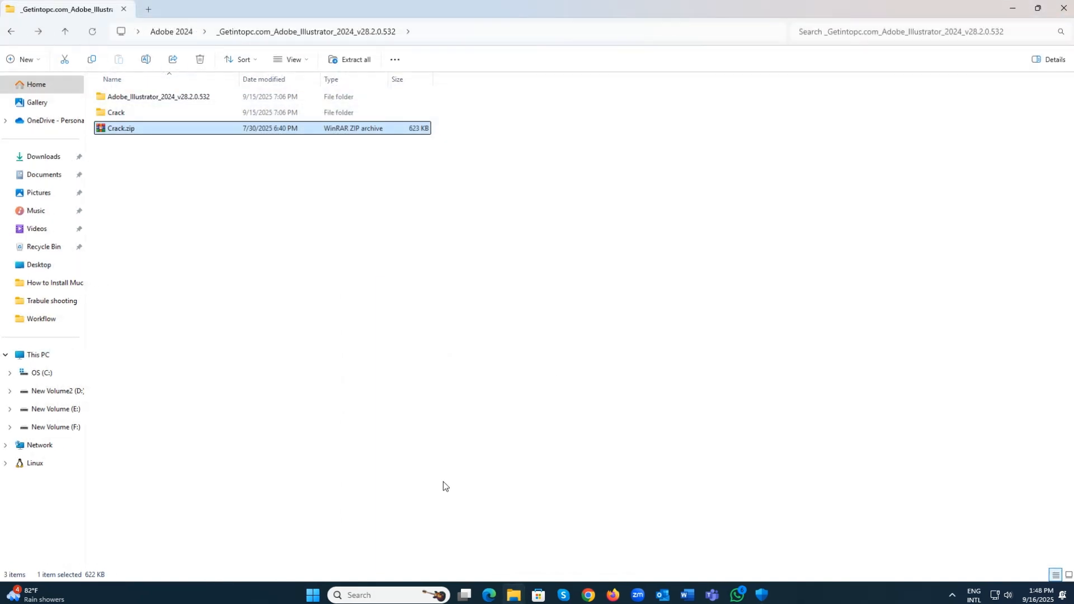
pyautogui.click(1064, 17)
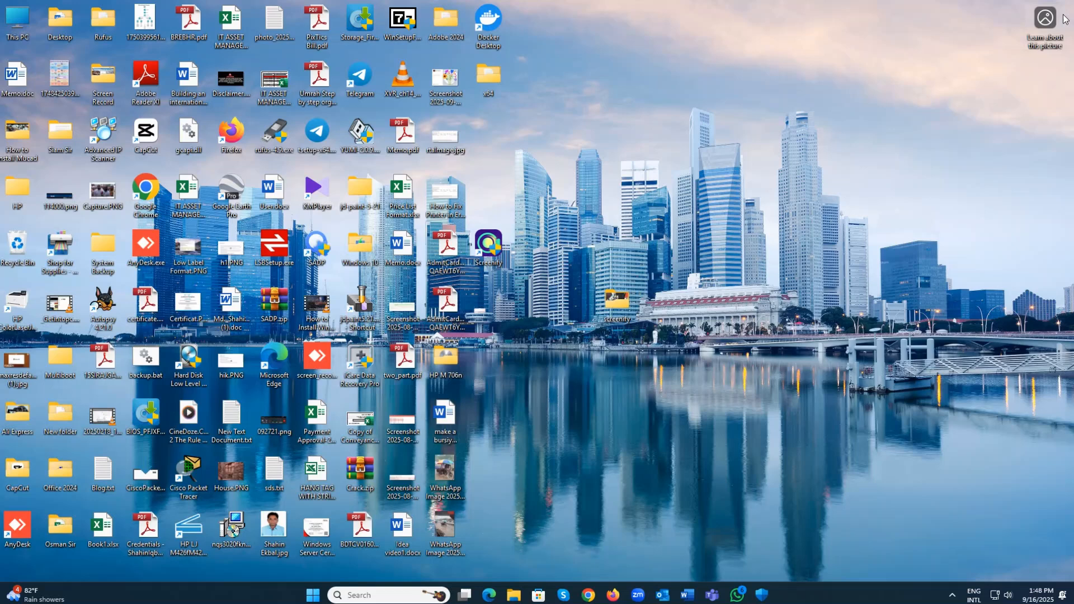
pyautogui.click(375, 596)
pyautogui.write('illu')
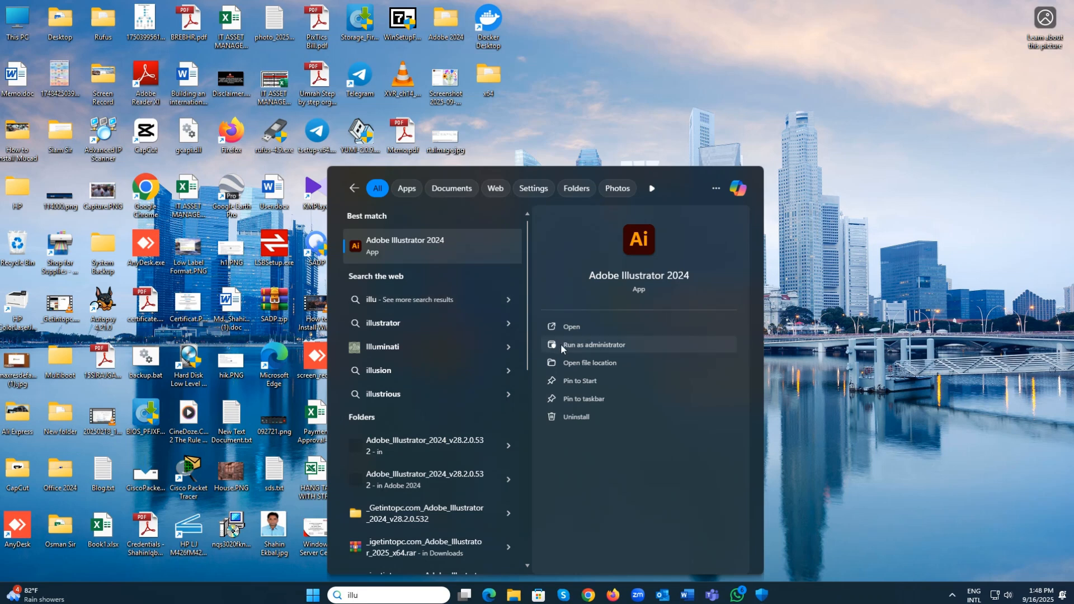
pyautogui.click(412, 253)
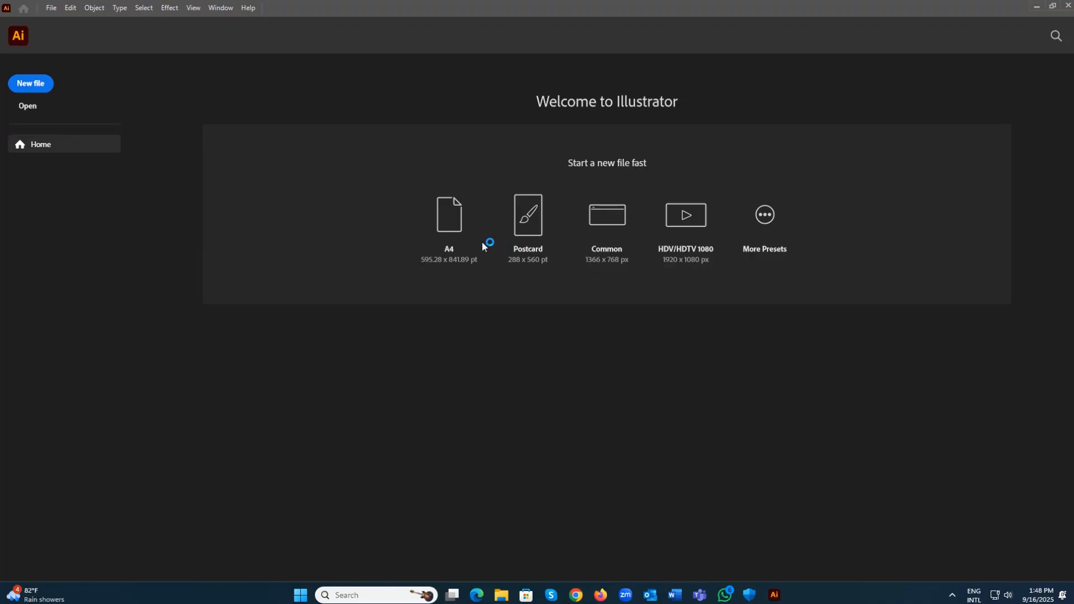
# Create a new A4 document and place a "Lorem ipsum" point text near the upper part of the artboard
pyautogui.click(453, 227)
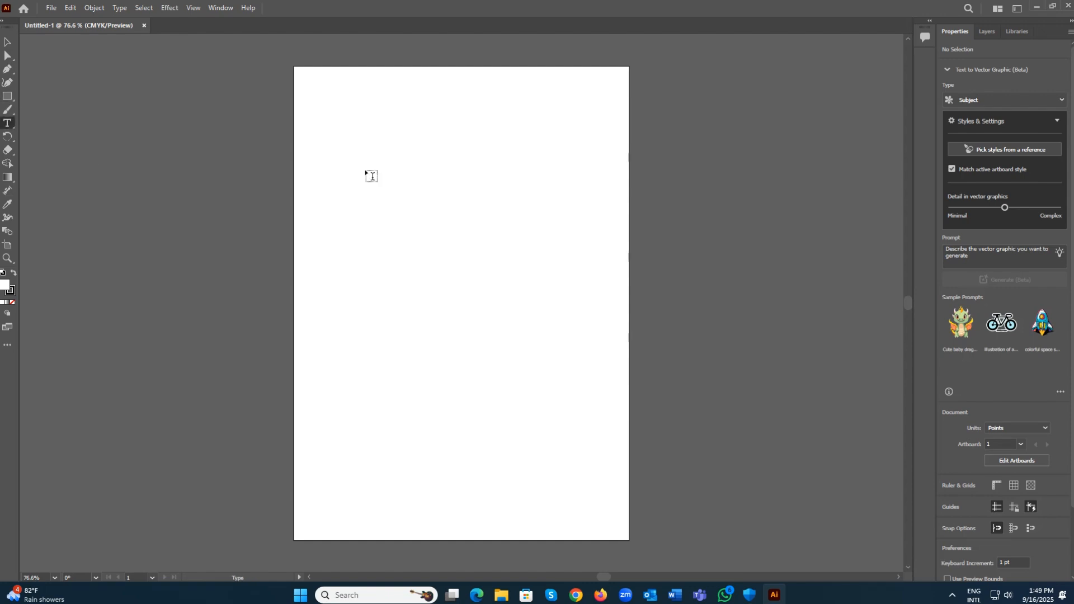
pyautogui.click(372, 176)
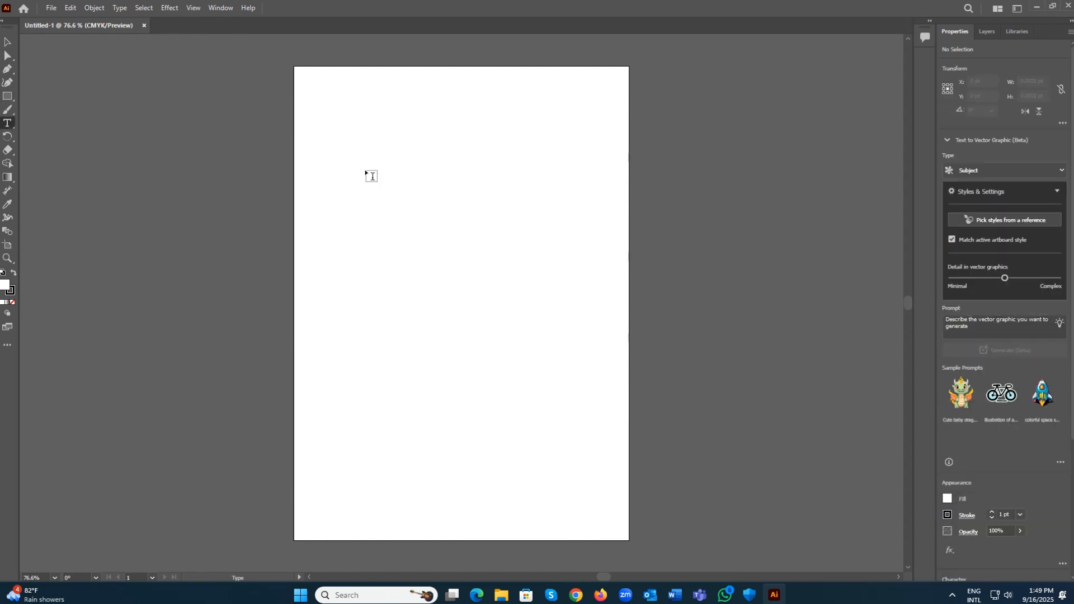
pyautogui.click(356, 135)
pyautogui.press('Escape')
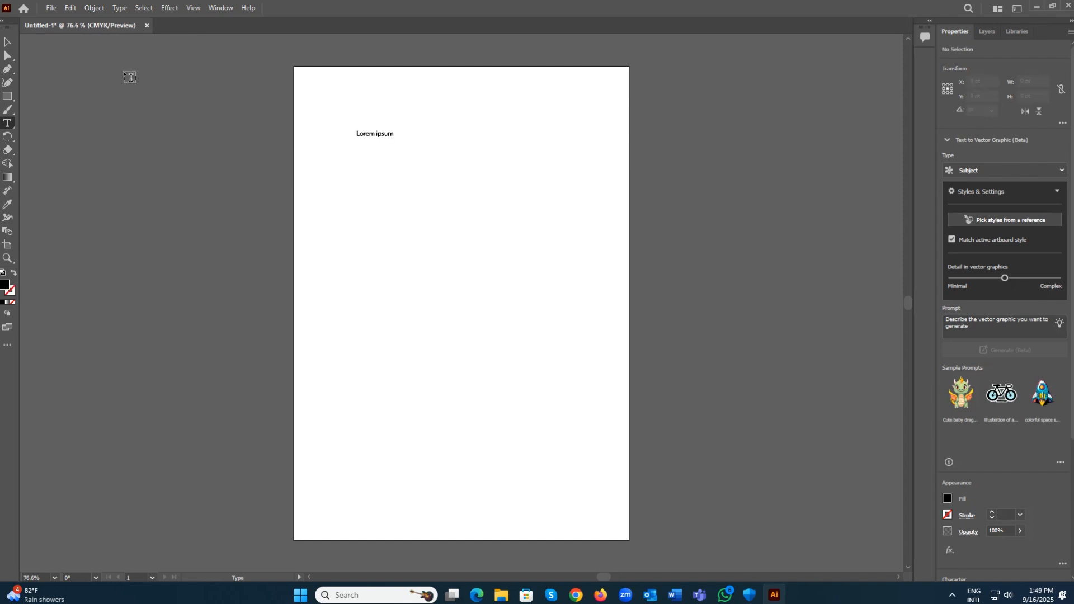
# Scale the "Lorem ipsum" text up to about 289 pt wide and 101 pt high
pyautogui.click(7, 41)
pyautogui.click(378, 135)
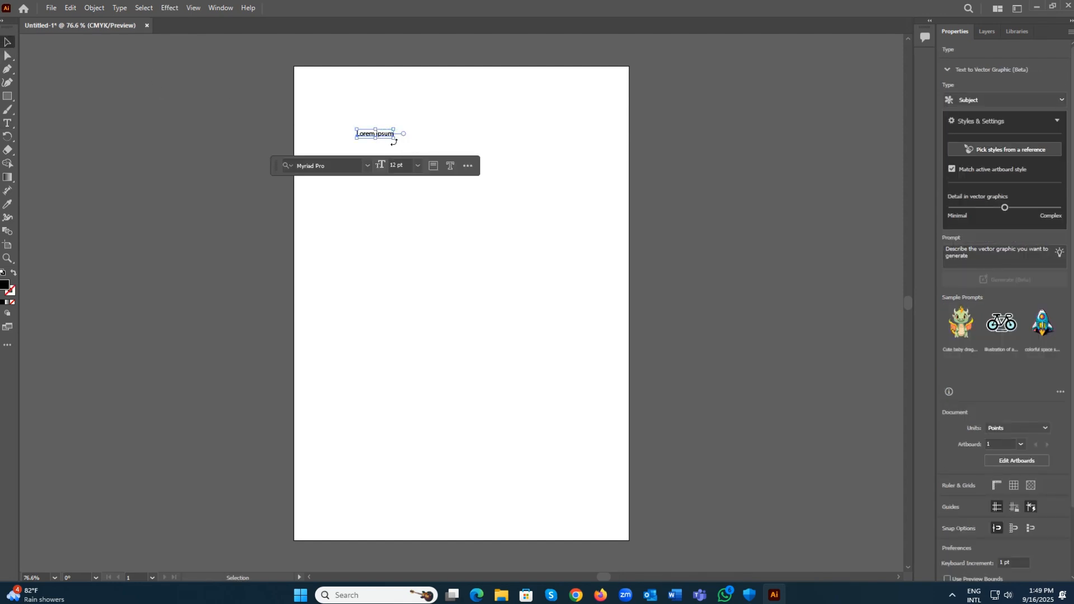
pyautogui.moveTo(394, 137); pyautogui.dragTo(520, 183)
pyautogui.doubleClick(446, 166)
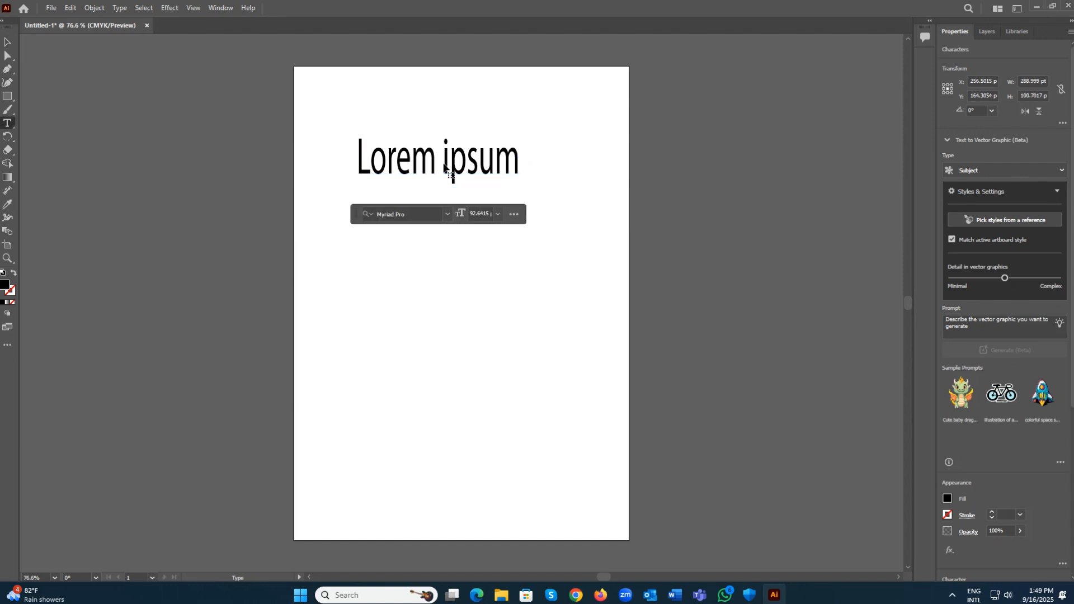
pyautogui.hotkey('ctrl', 'shift', 'Left')
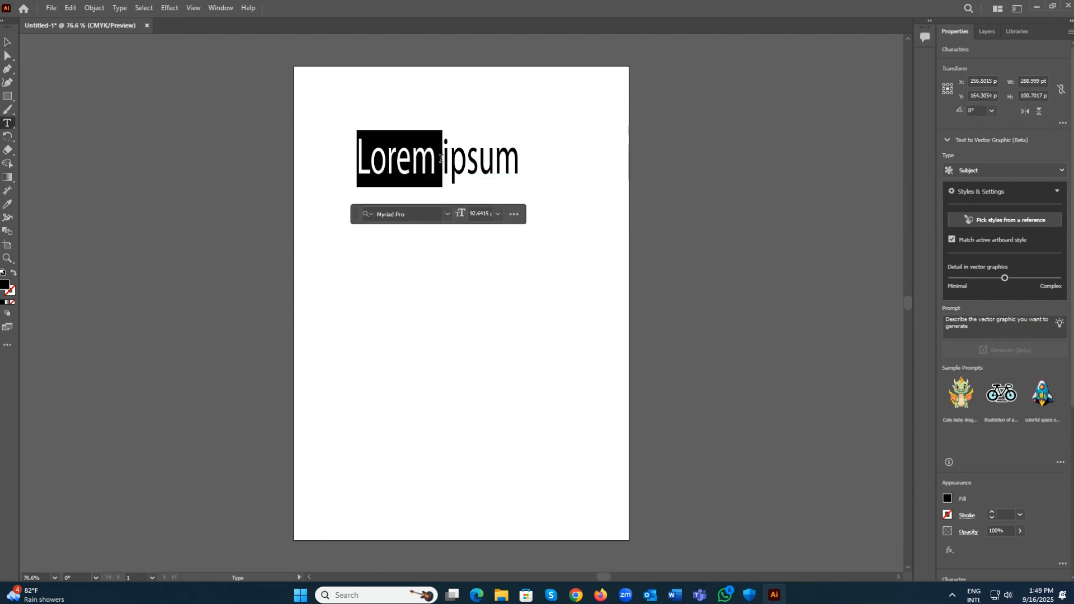
pyautogui.click(553, 285)
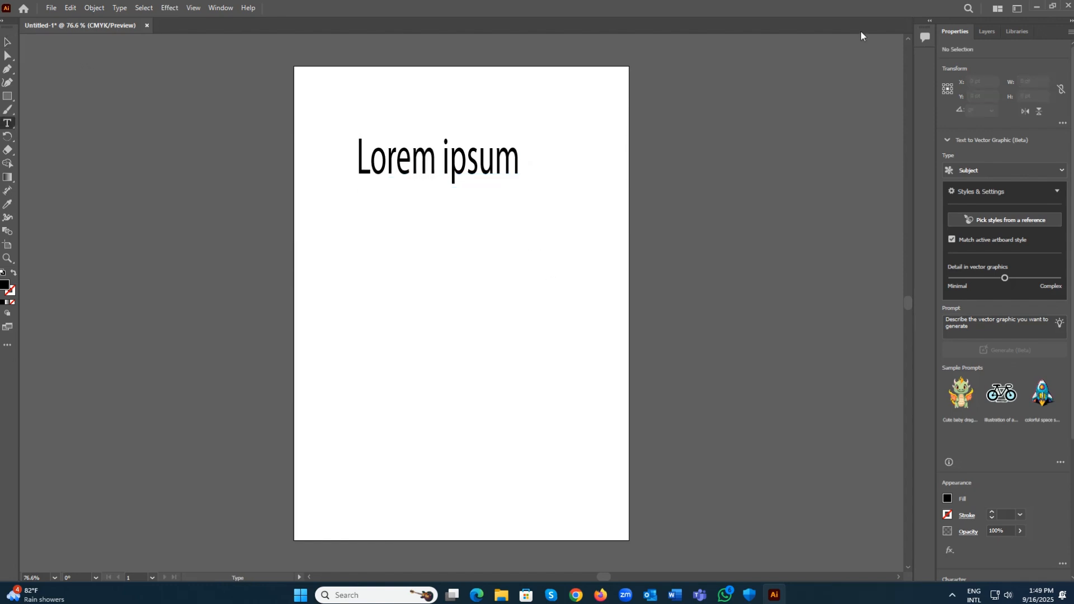